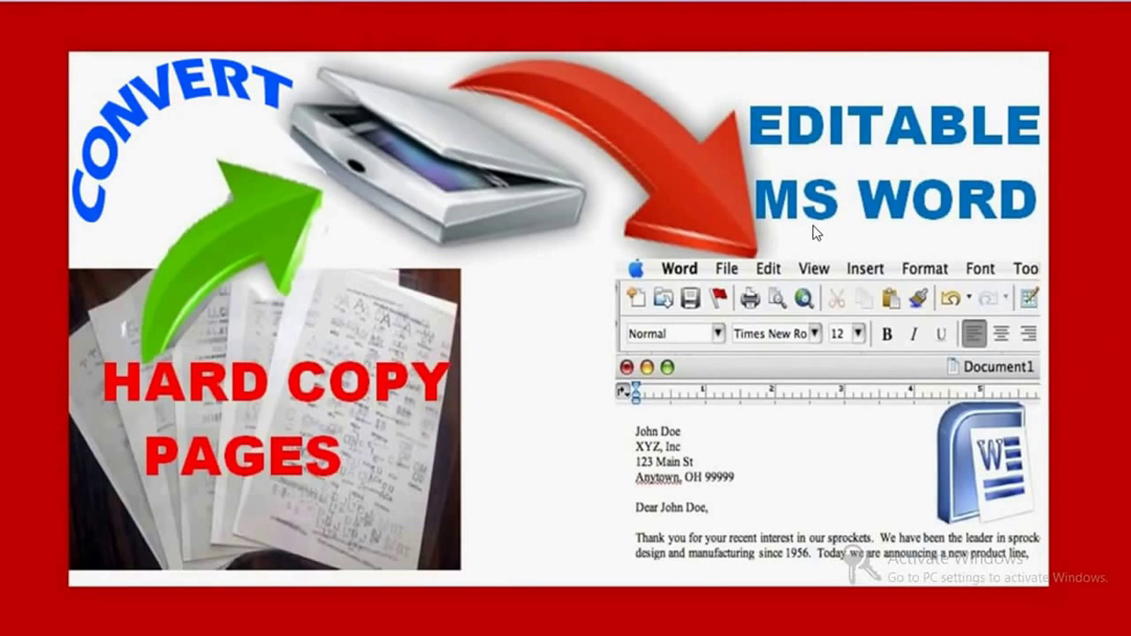
Exit the Windows Photo Viewer slideshow and close the viewer window
{"action": "left_click", "coordinate": [850, 426]}
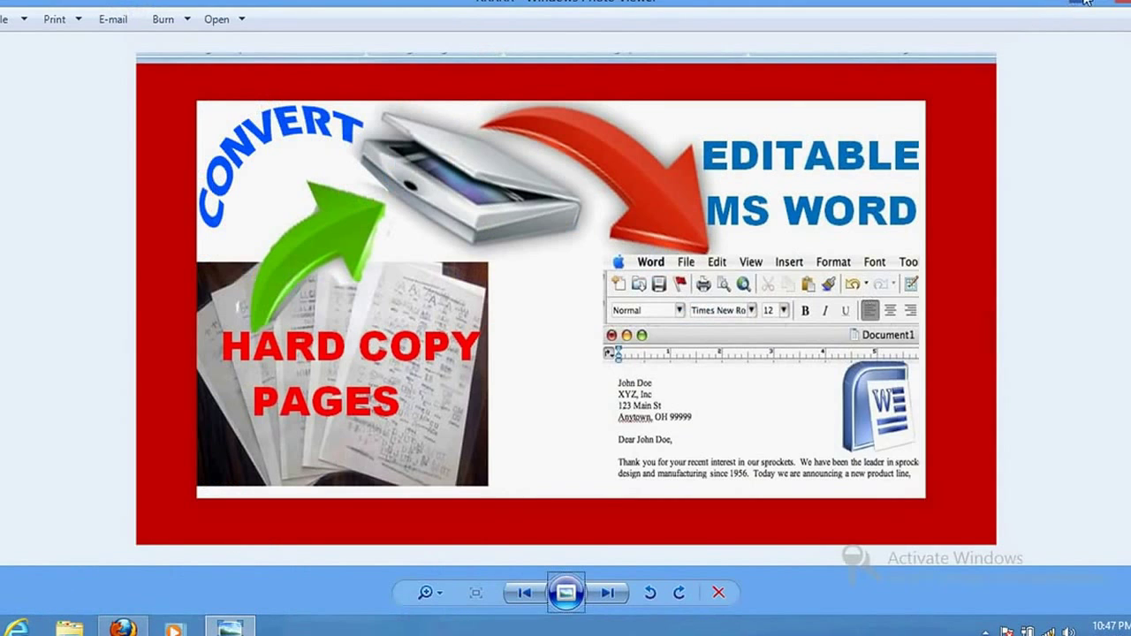
{"action": "left_click", "coordinate": [1085, 2]}
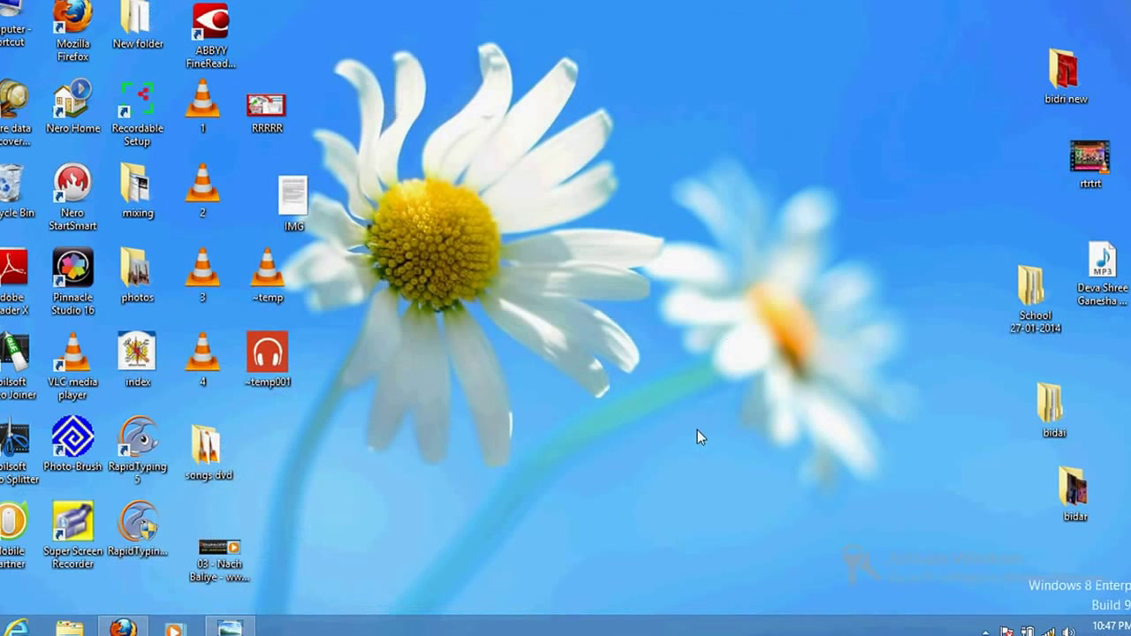
Launch ABBYY FineReader 11 from its desktop shortcut
{"action": "left_click", "coordinate": [209, 31]}
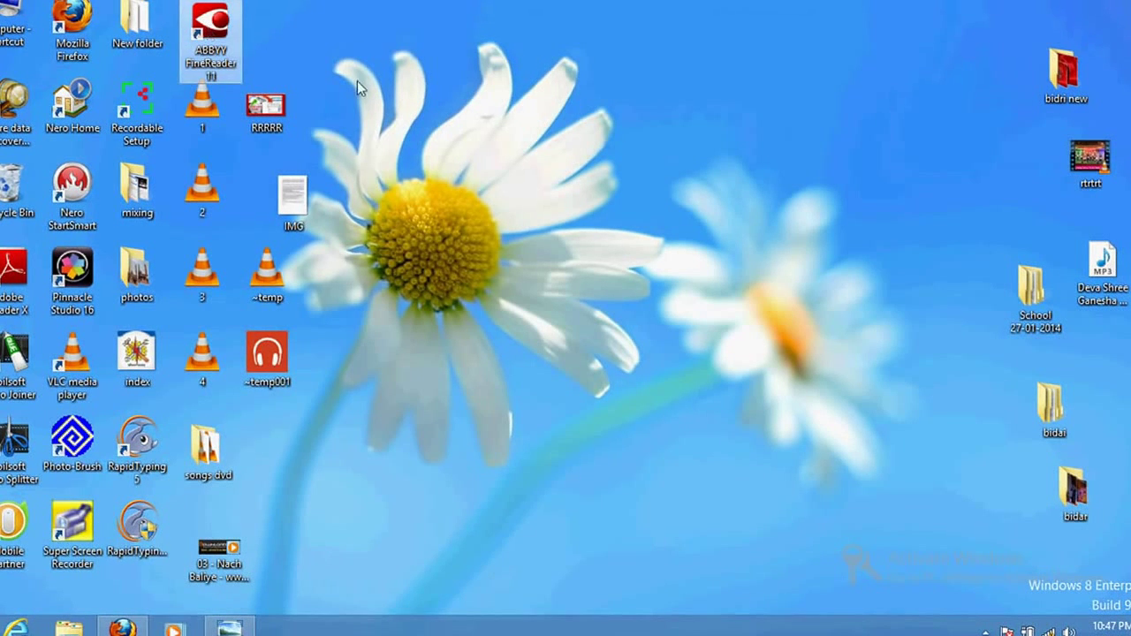
{"action": "key", "text": "Return"}
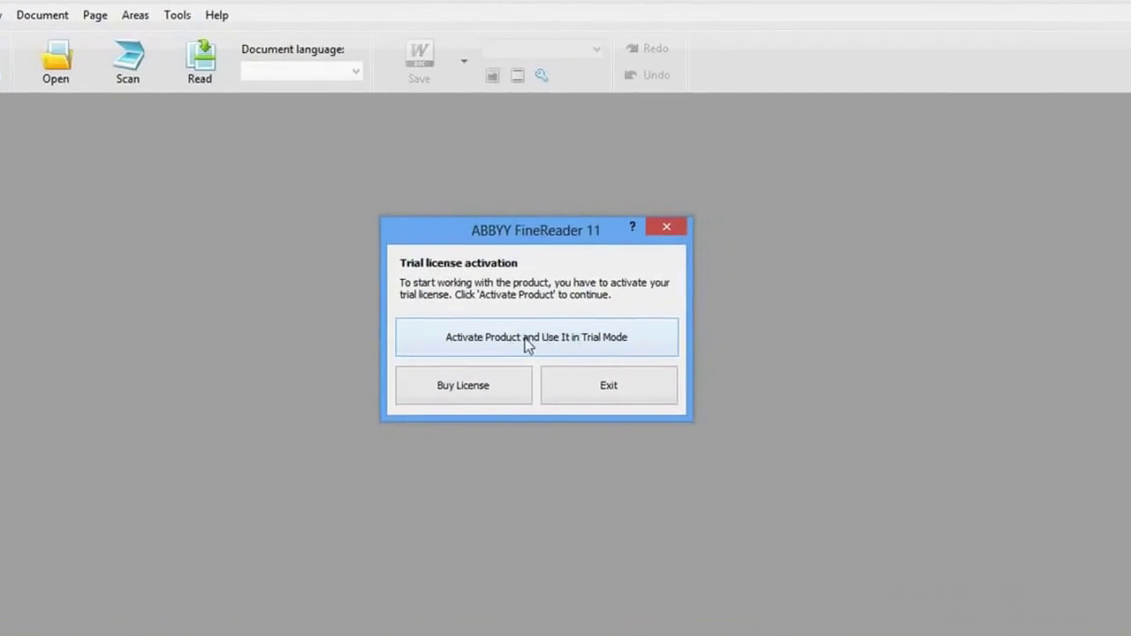
Activate FineReader in trial mode, registering via the Internet
{"action": "left_click", "coordinate": [518, 349]}
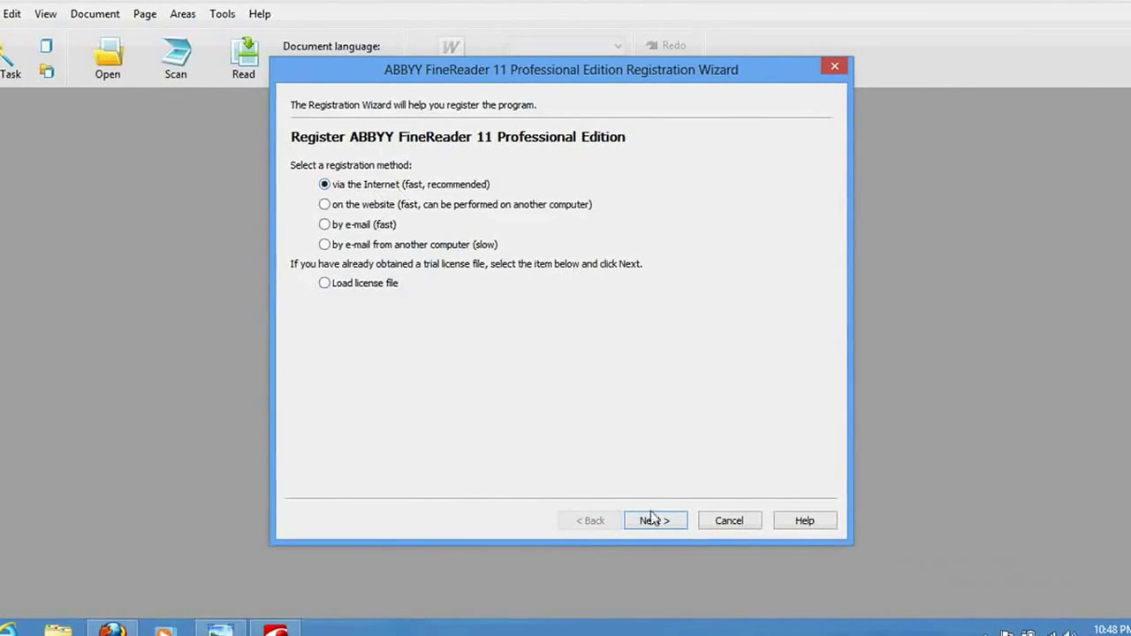
{"action": "left_click", "coordinate": [652, 520]}
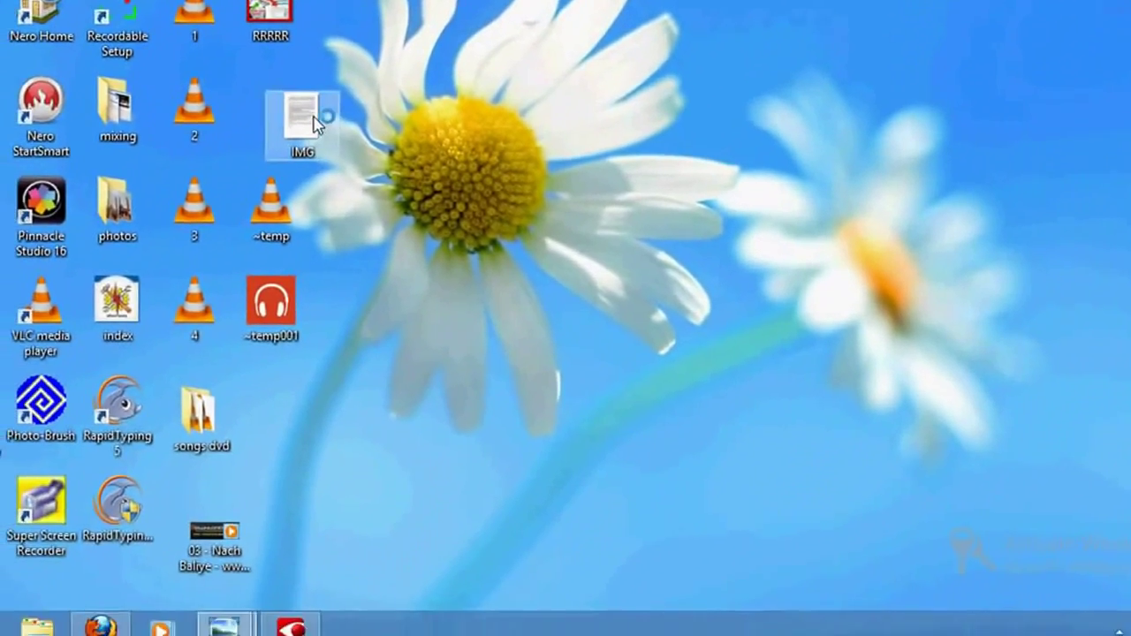
{"action": "double_click", "coordinate": [234, 212]}
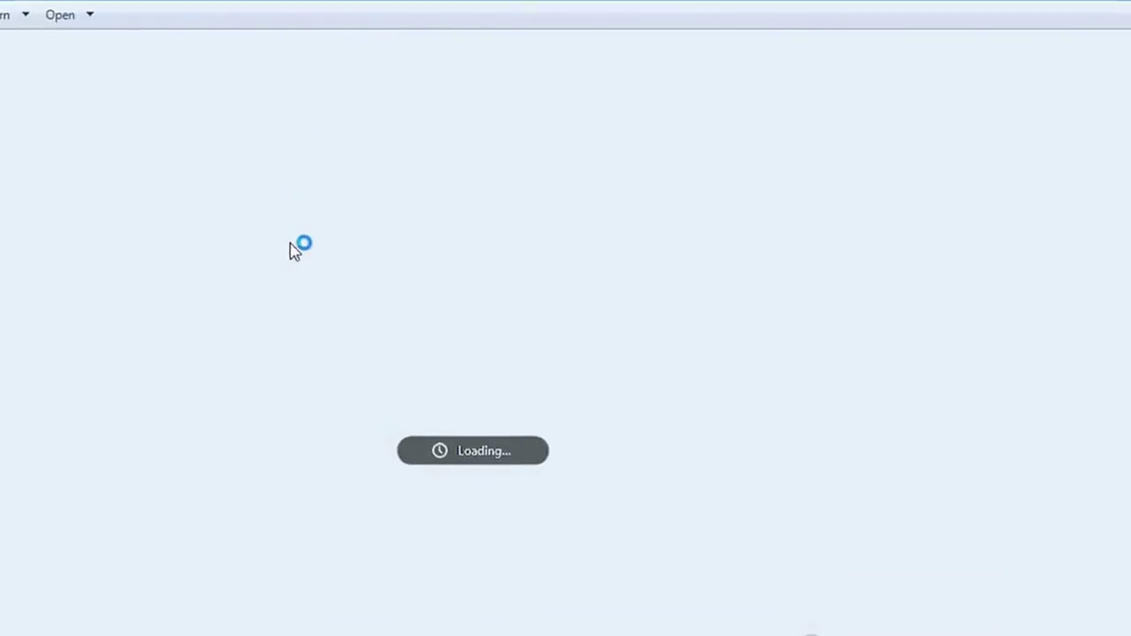
{"action": "scroll", "coordinate": [484, 336], "scroll_direction": "up", "scroll_amount": 3}
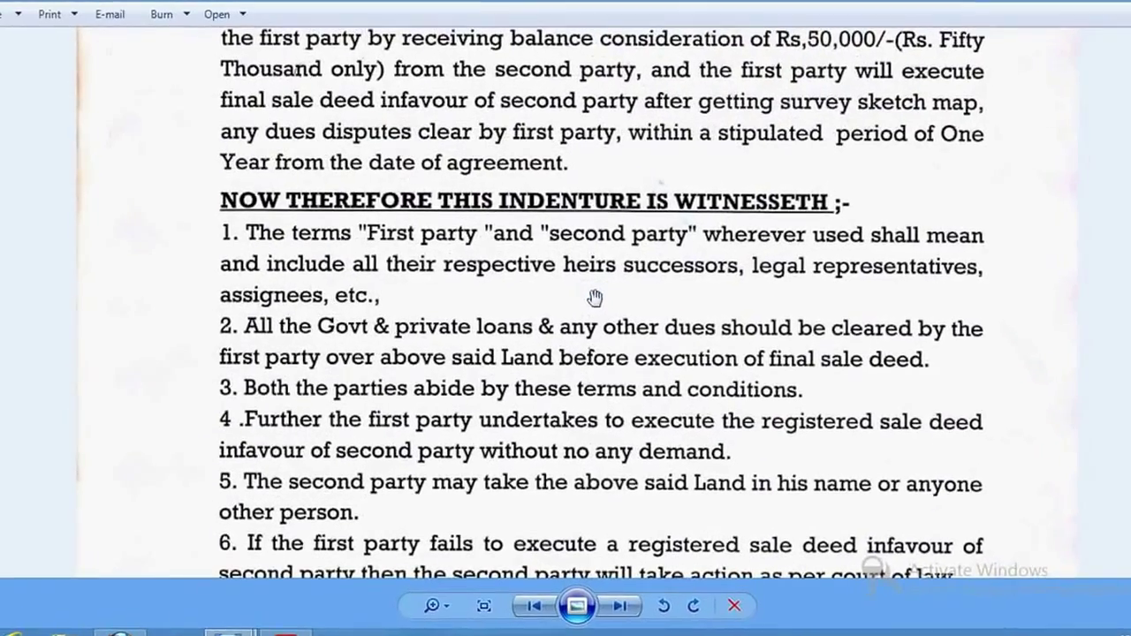
{"action": "left_click_drag", "start_coordinate": [858, 215], "coordinate": [834, 412]}
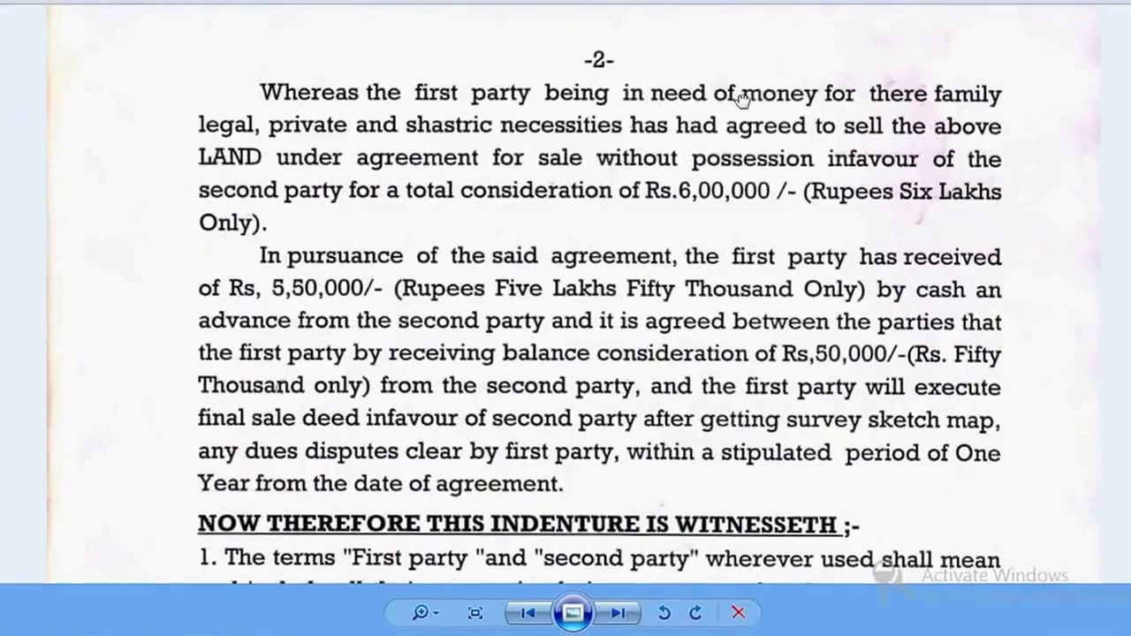
{"action": "scroll", "coordinate": [742, 97], "scroll_direction": "down", "scroll_amount": 10}
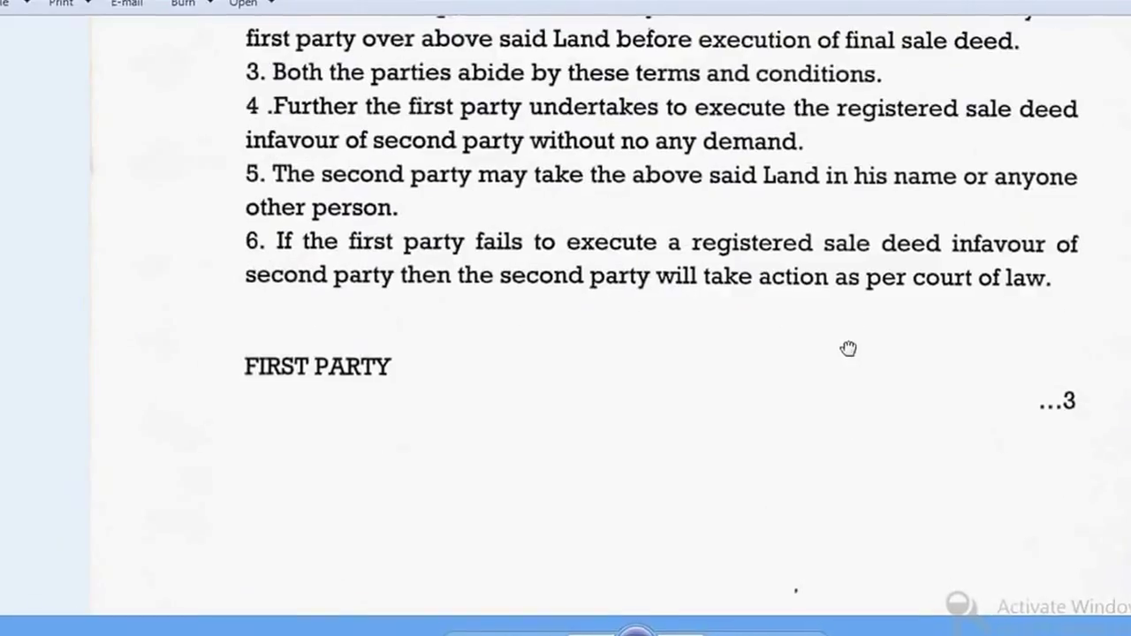
{"action": "scroll", "coordinate": [776, 207], "scroll_direction": "up", "scroll_amount": 2}
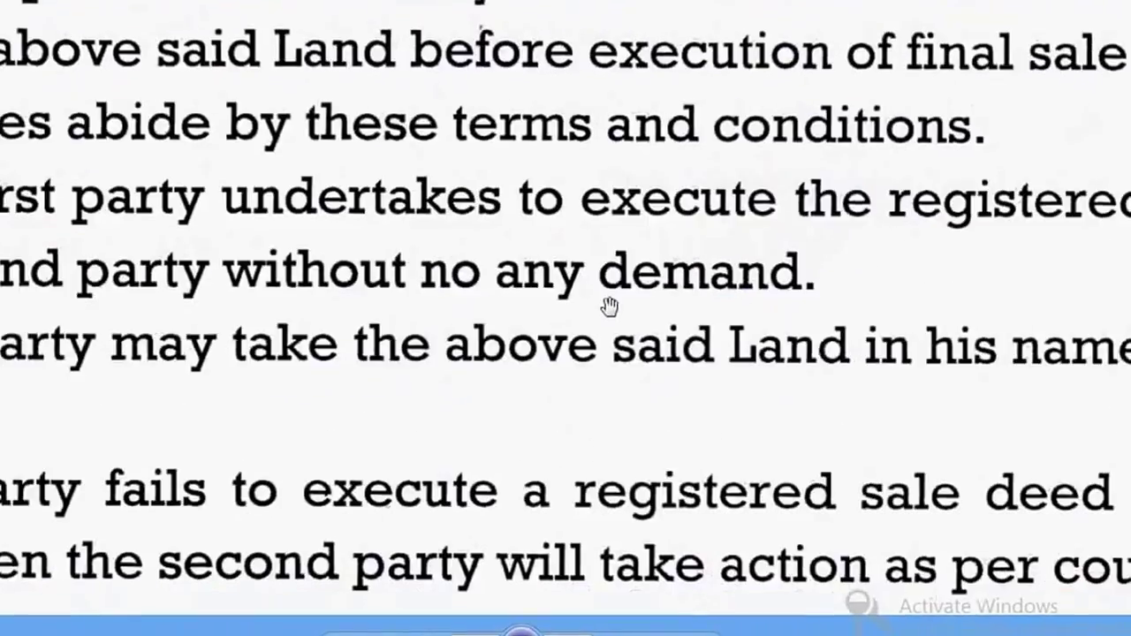
{"action": "scroll", "coordinate": [609, 295], "scroll_direction": "down", "scroll_amount": 3}
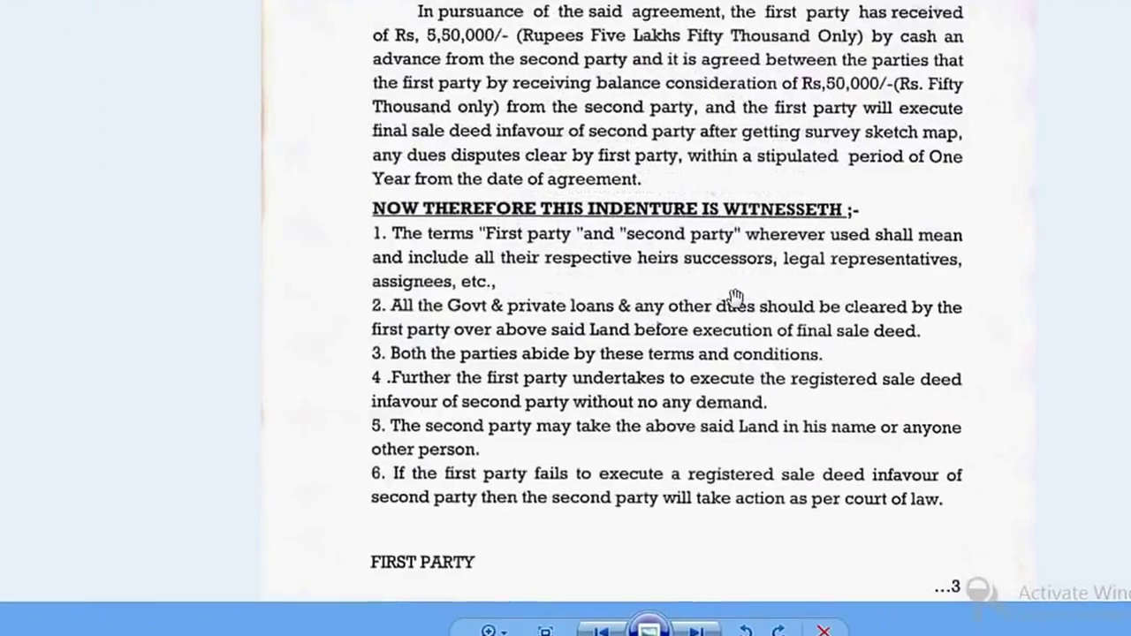
{"action": "scroll", "coordinate": [687, 309], "scroll_direction": "up", "scroll_amount": 5}
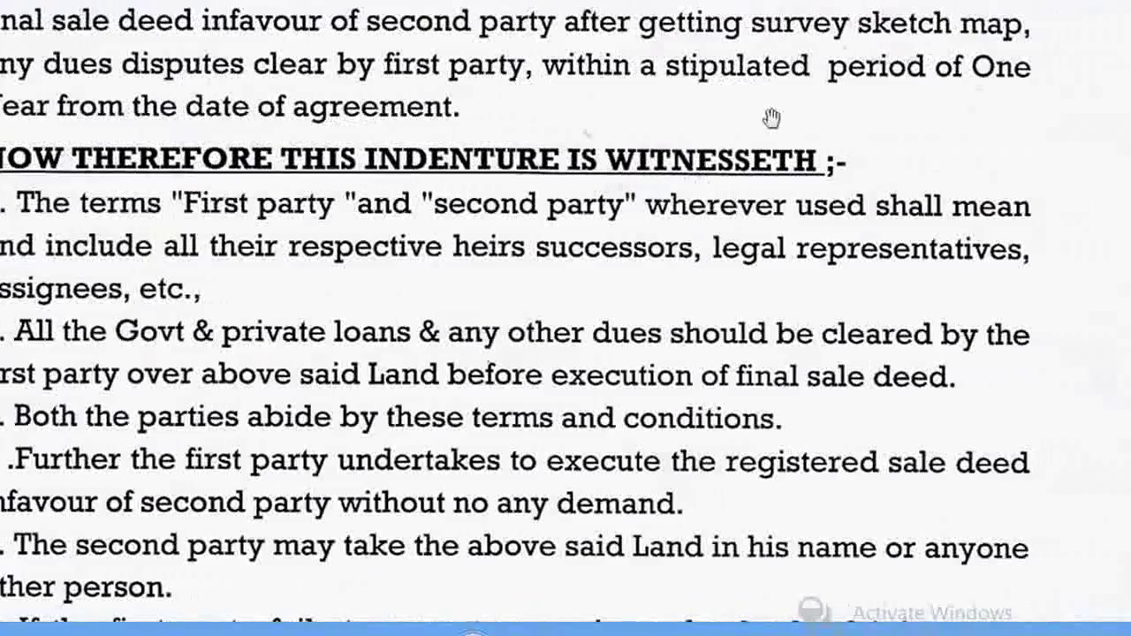
{"action": "scroll", "coordinate": [934, 304], "scroll_direction": "up", "scroll_amount": 6}
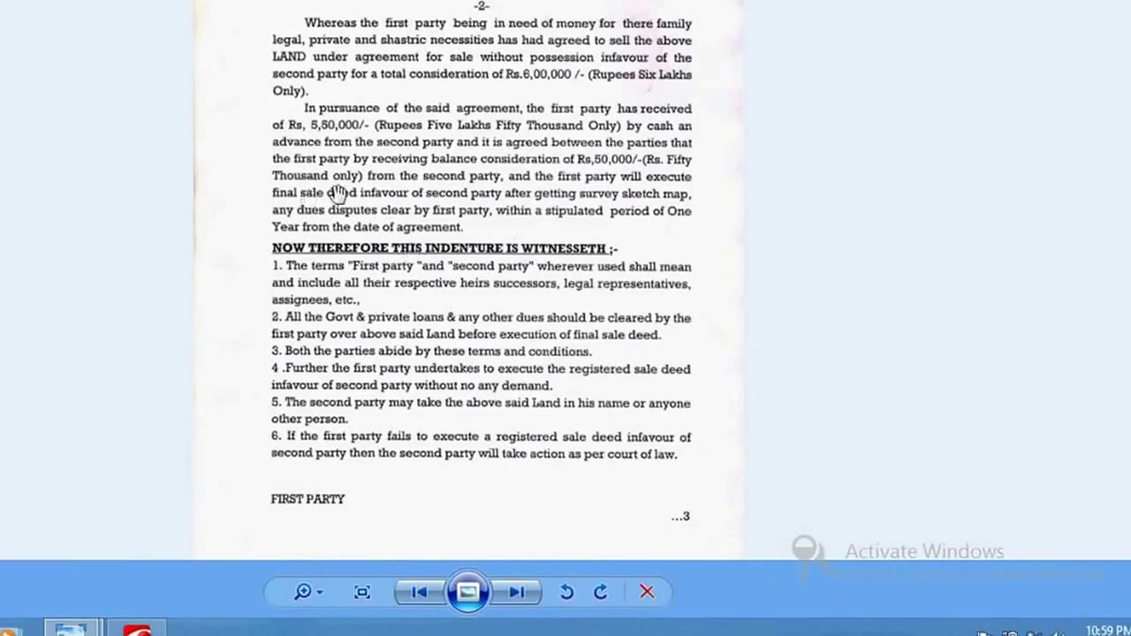
{"action": "scroll", "coordinate": [433, 389], "scroll_direction": "up", "scroll_amount": 3}
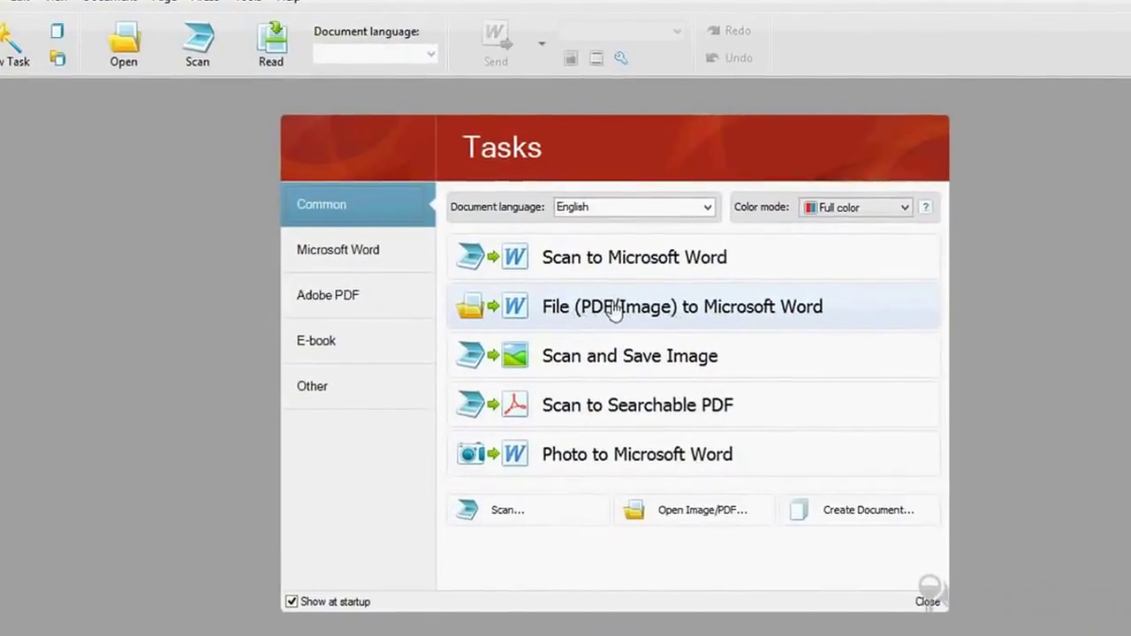
Convert the IMG scan with 'File (PDF/Image) to Microsoft Word', continuing past the trial notice
{"action": "left_click", "coordinate": [666, 318]}
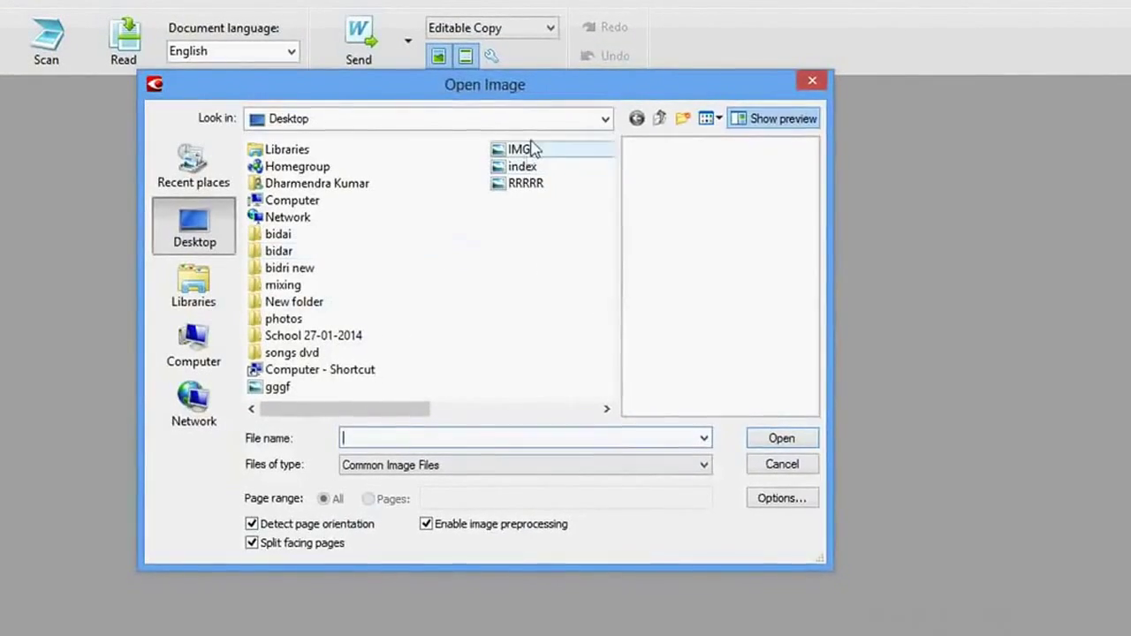
{"action": "left_click", "coordinate": [520, 150]}
{"action": "double_click", "coordinate": [521, 151]}
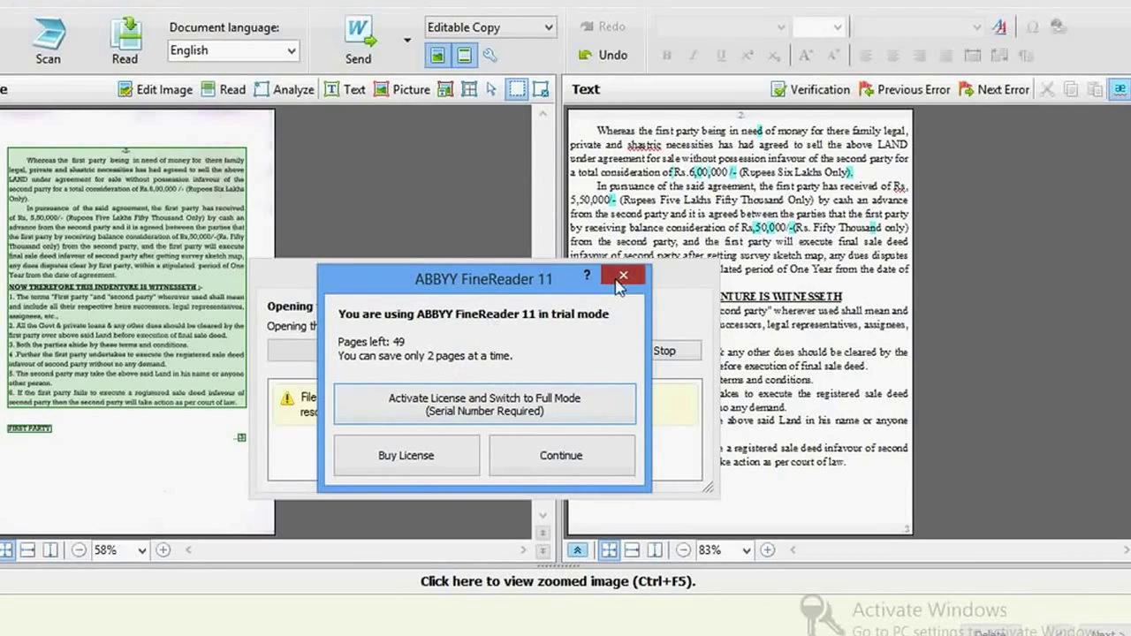
{"action": "left_click", "coordinate": [576, 453]}
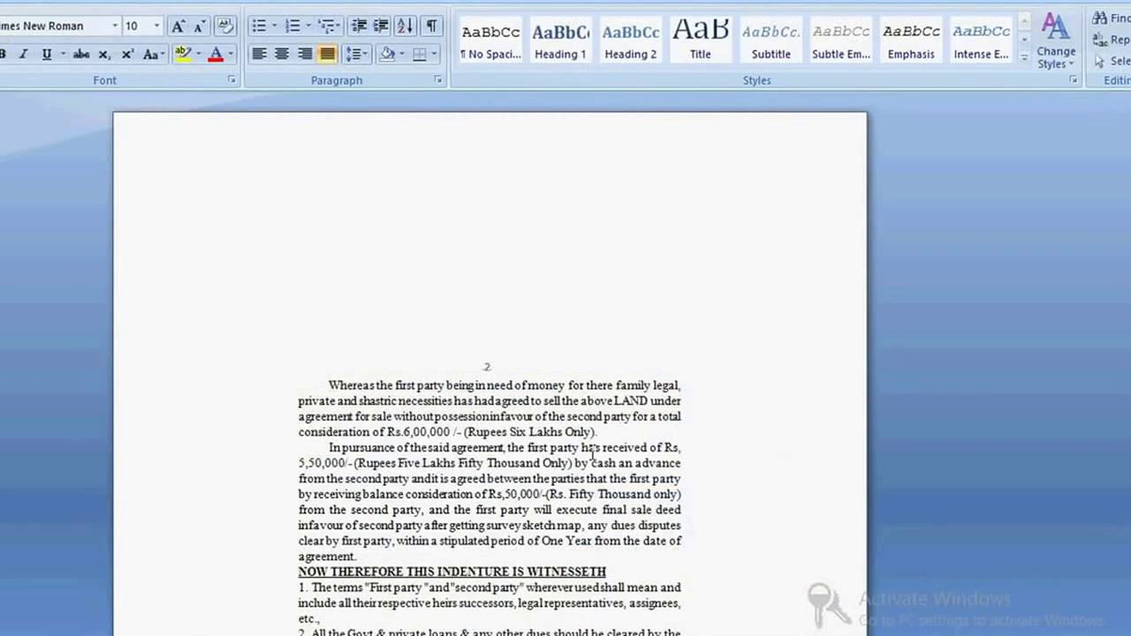
Zoom into page 2 of the converted agreement and place the cursor right after 'being'
{"action": "scroll", "coordinate": [599, 435], "scroll_direction": "down", "scroll_amount": 7}
{"action": "scroll", "coordinate": [562, 403], "scroll_direction": "up", "scroll_amount": 3}
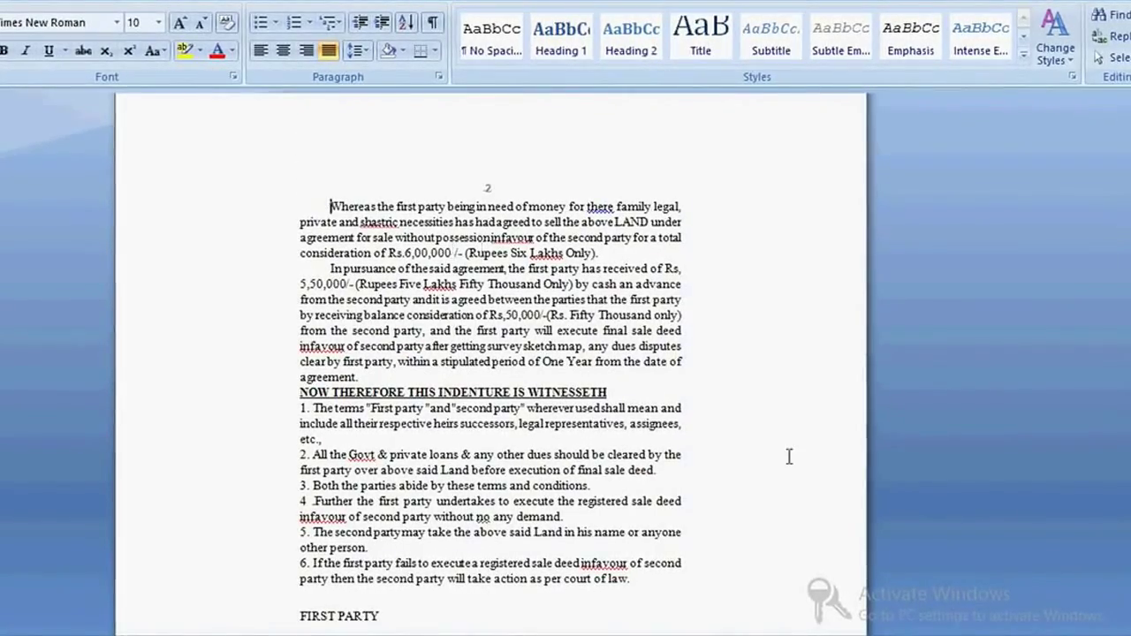
{"action": "scroll", "coordinate": [997, 520], "scroll_direction": "up", "scroll_amount": 3, "text": "ctrl"}
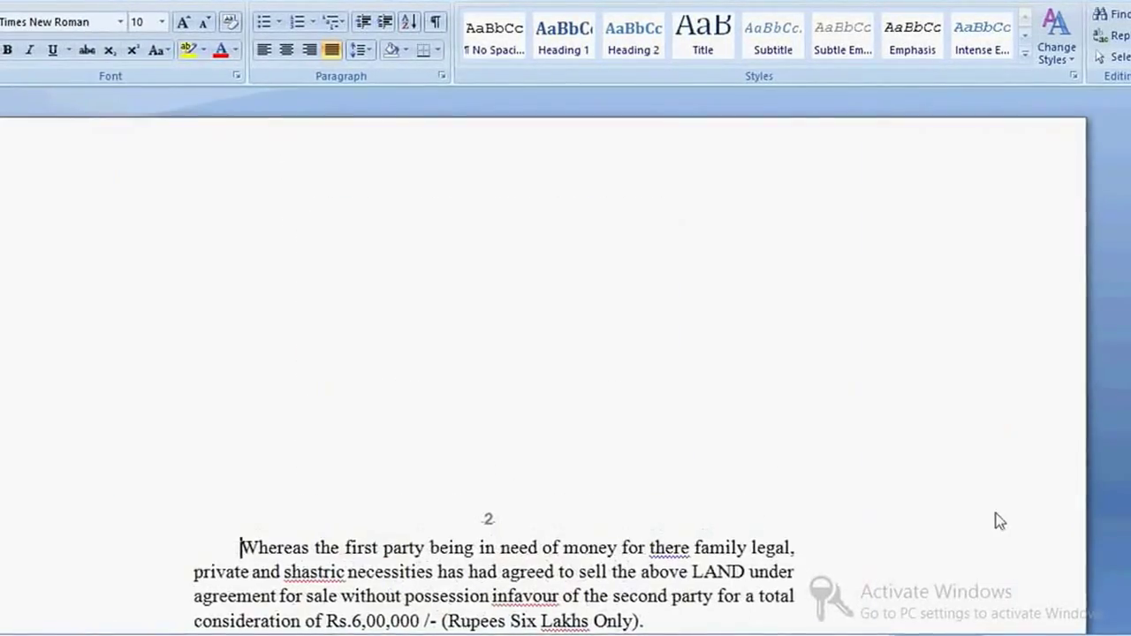
{"action": "scroll", "coordinate": [969, 464], "scroll_direction": "down", "scroll_amount": 5}
{"action": "scroll", "coordinate": [969, 465], "scroll_direction": "up", "scroll_amount": 6}
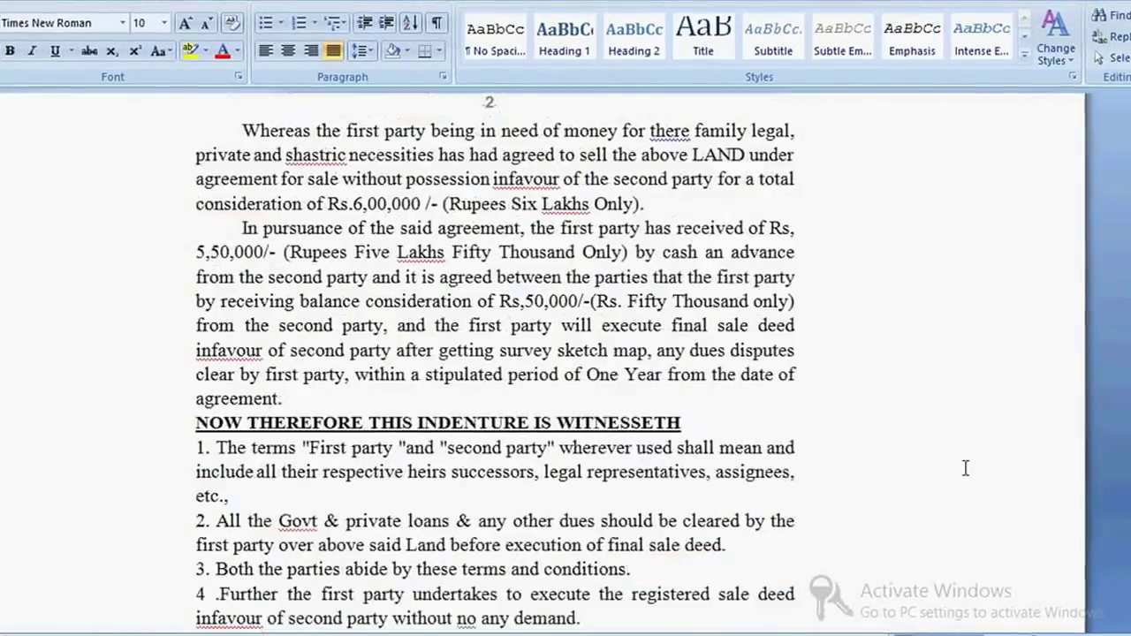
{"action": "scroll", "coordinate": [866, 446], "scroll_direction": "down", "scroll_amount": 5}
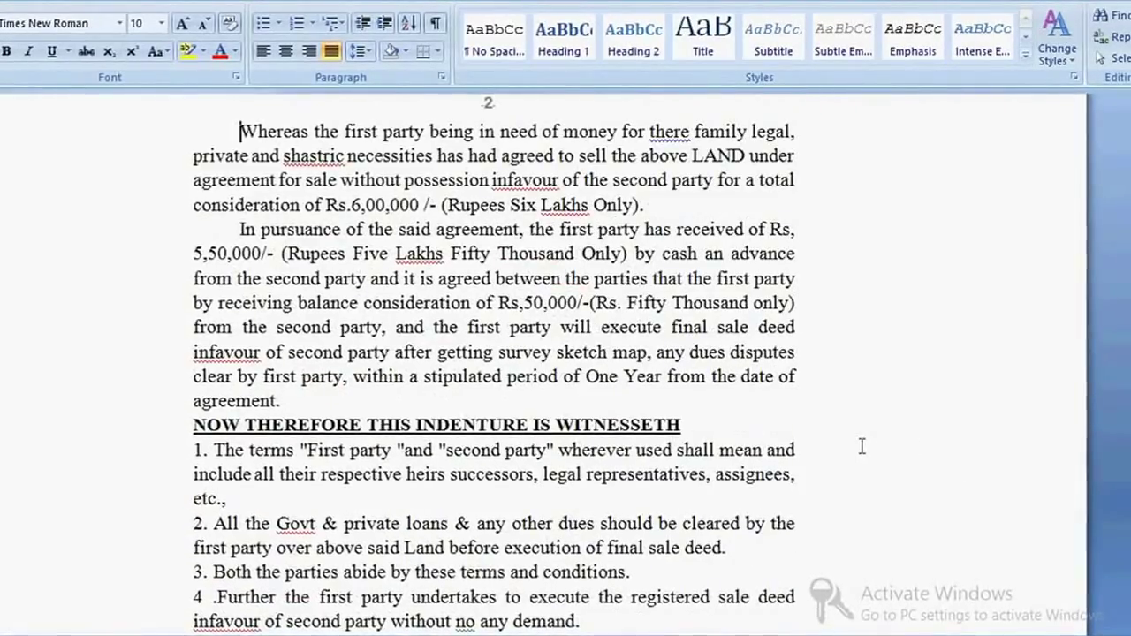
{"action": "scroll", "coordinate": [852, 437], "scroll_direction": "up", "scroll_amount": 5}
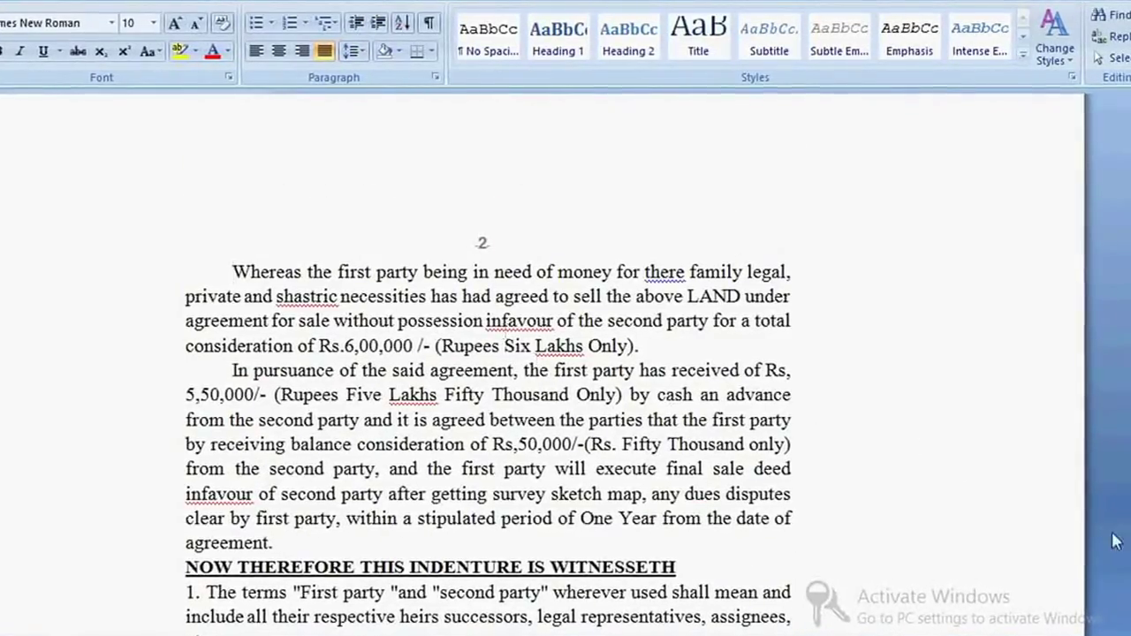
{"action": "left_click", "coordinate": [1123, 630]}
{"action": "left_click", "coordinate": [1123, 630]}
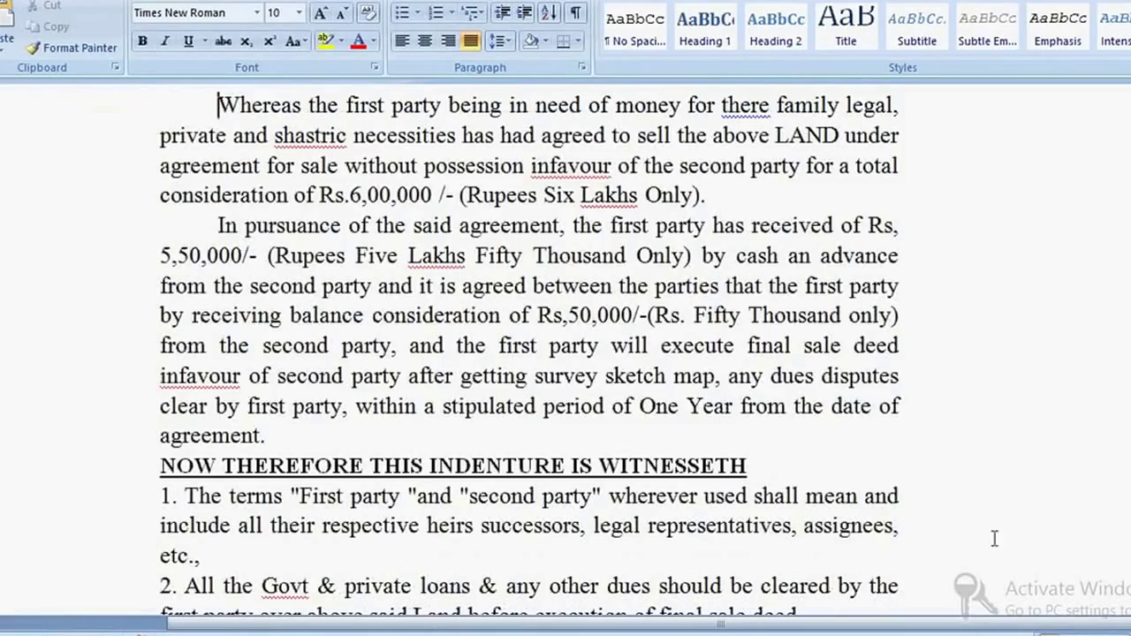
{"action": "scroll", "coordinate": [842, 534], "scroll_direction": "up", "scroll_amount": 4}
{"action": "scroll", "coordinate": [810, 527], "scroll_direction": "down", "scroll_amount": 1}
{"action": "left_click", "coordinate": [501, 445]}
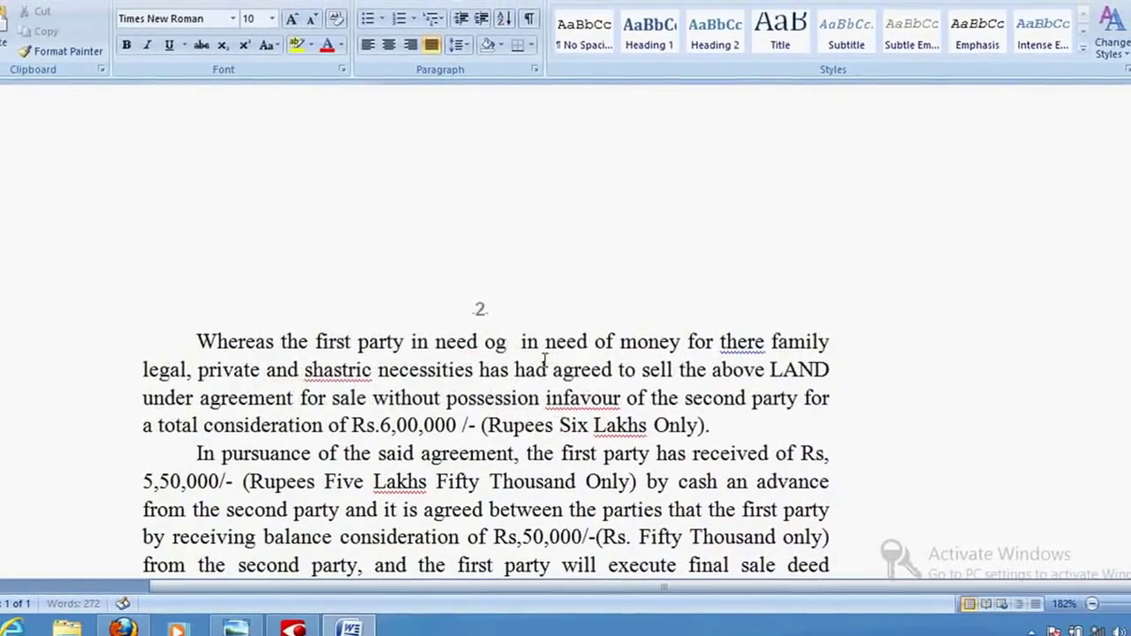
Type 'dfhn idhufd' in the first sentence and 'erewrewr etretre rtert' before 'the first party'
{"action": "type", "text": "dfhn idhufd"}
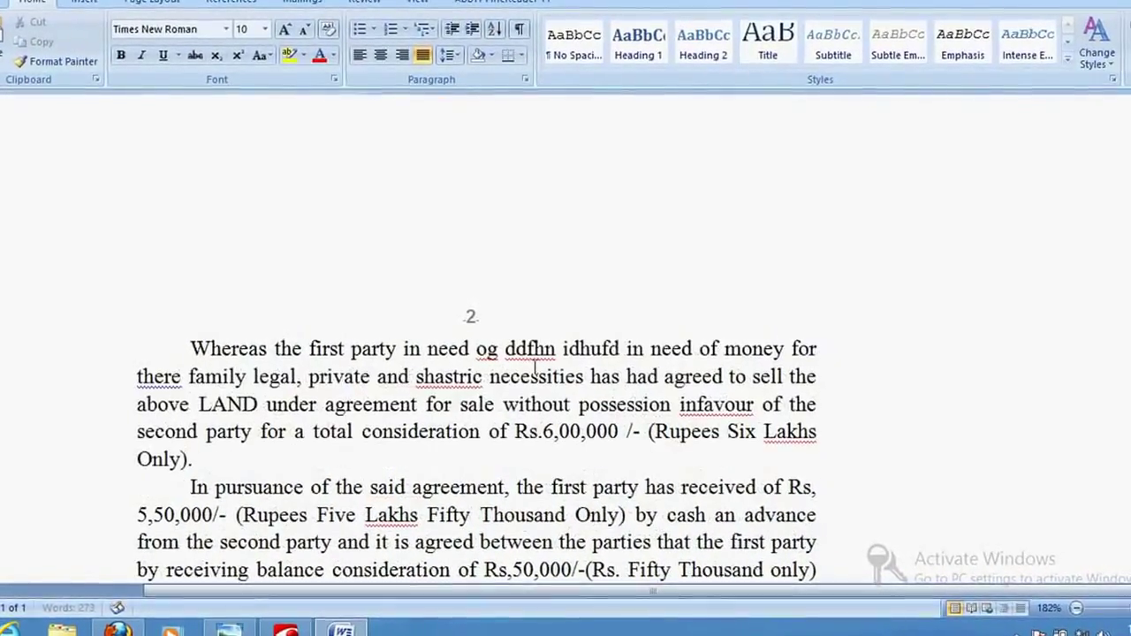
{"action": "scroll", "coordinate": [534, 369], "scroll_direction": "down", "scroll_amount": 3}
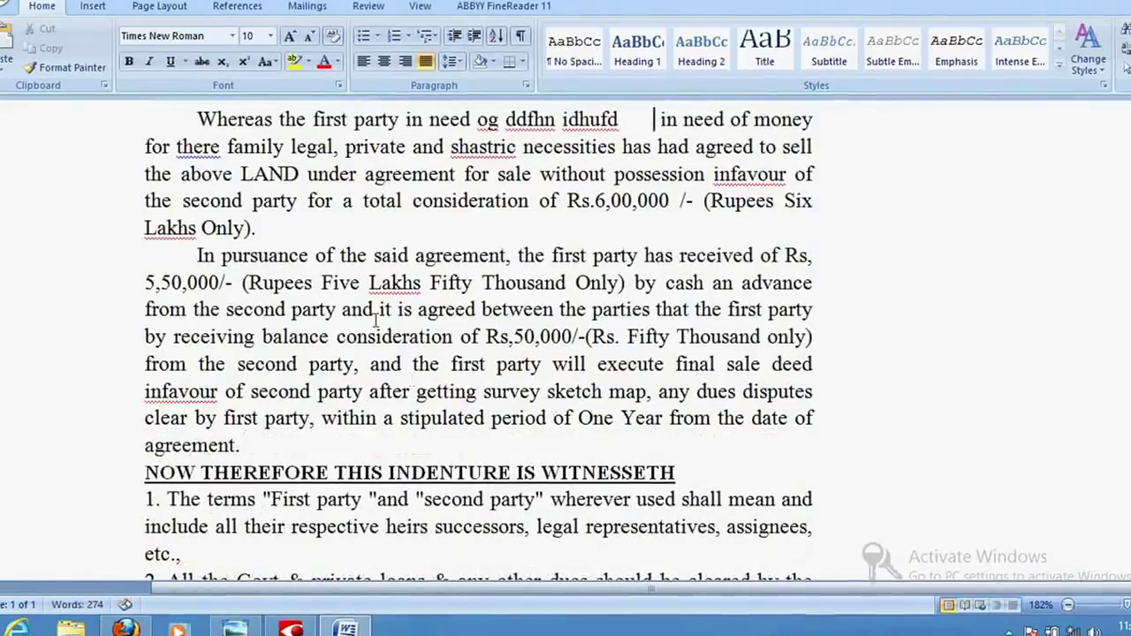
{"action": "left_click", "coordinate": [517, 255]}
{"action": "type", "text": "erewrewr e"}
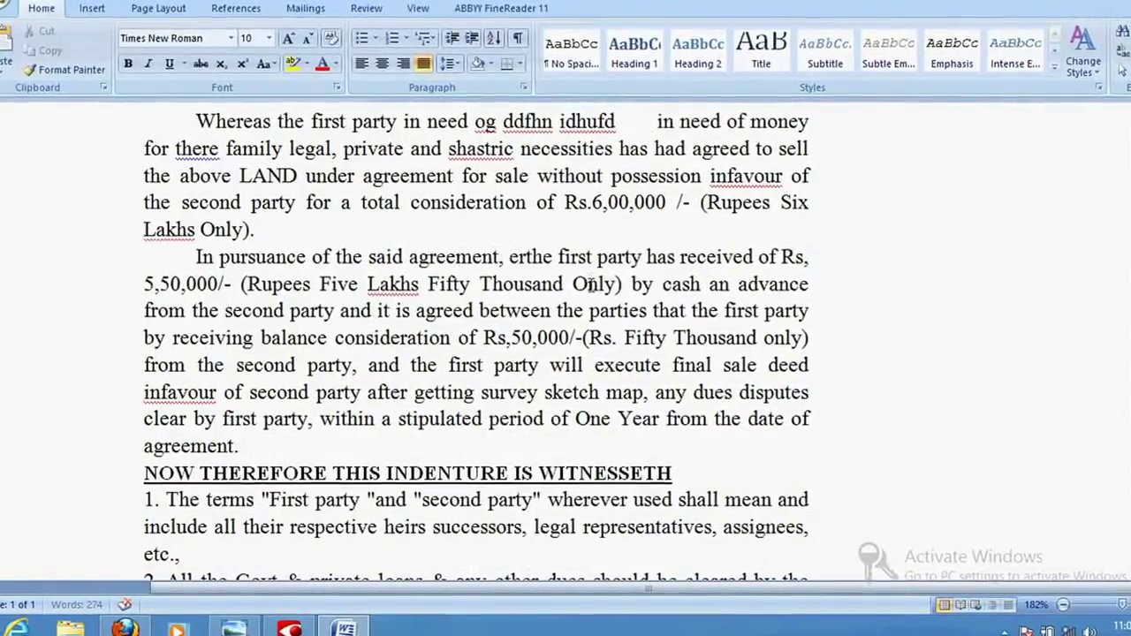
{"action": "type", "text": "tretre  "}
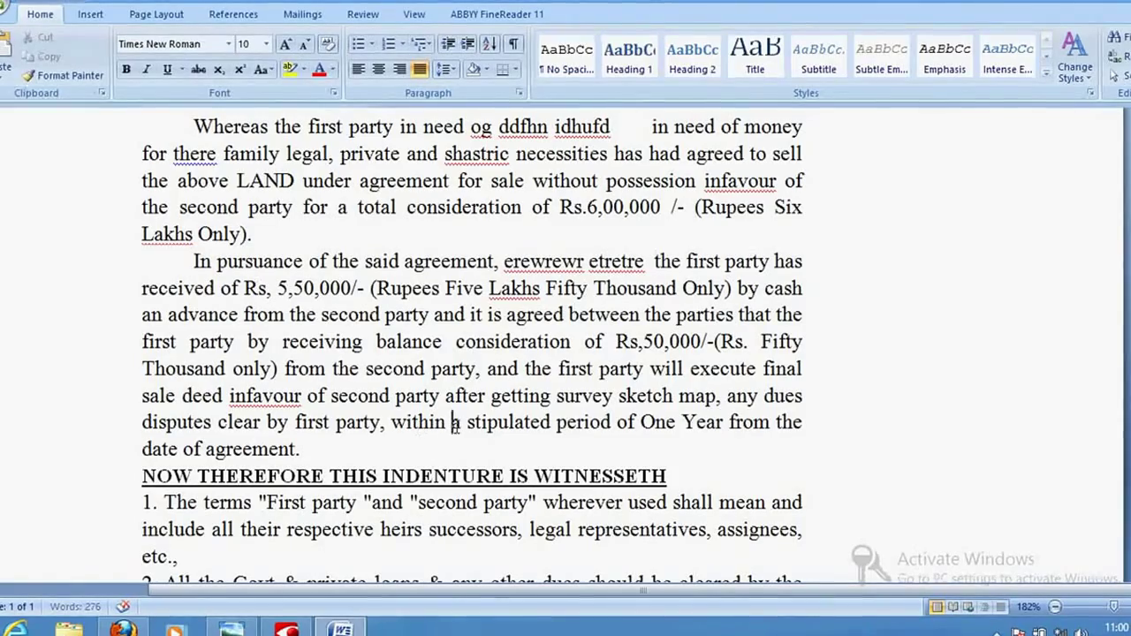
{"action": "type", "text": "rtert"}
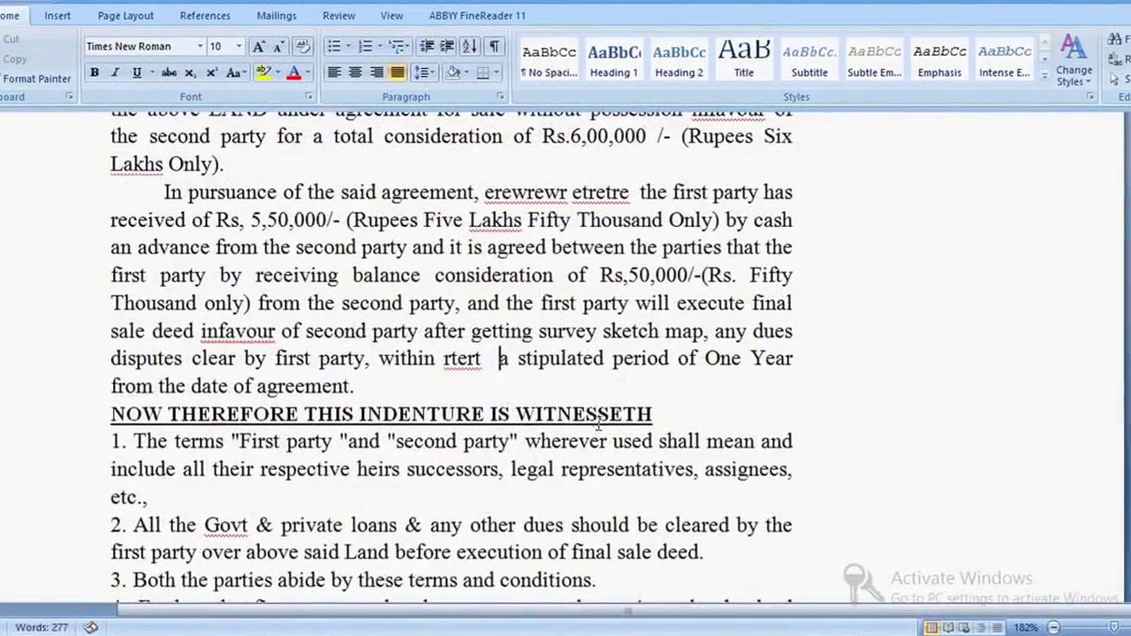
{"action": "scroll", "coordinate": [599, 428], "scroll_direction": "down", "scroll_amount": 5}
{"action": "scroll", "coordinate": [543, 454], "scroll_direction": "up", "scroll_amount": 12}
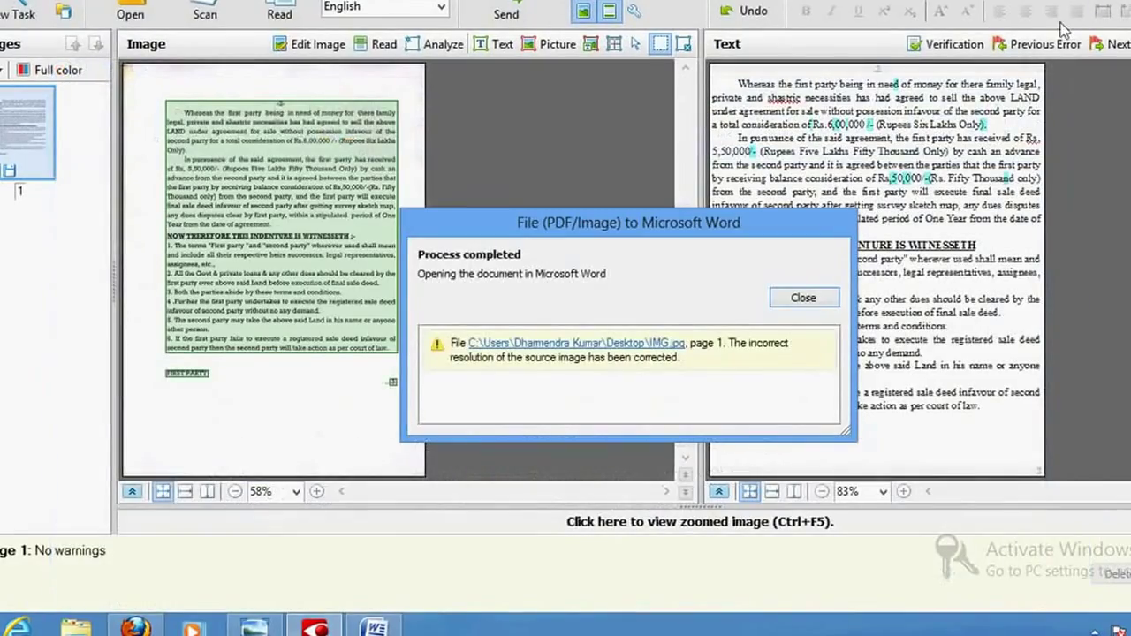
Dismiss the completion message, close FineReader without saving, and get past both startup dialogs
{"action": "left_click", "coordinate": [815, 303]}
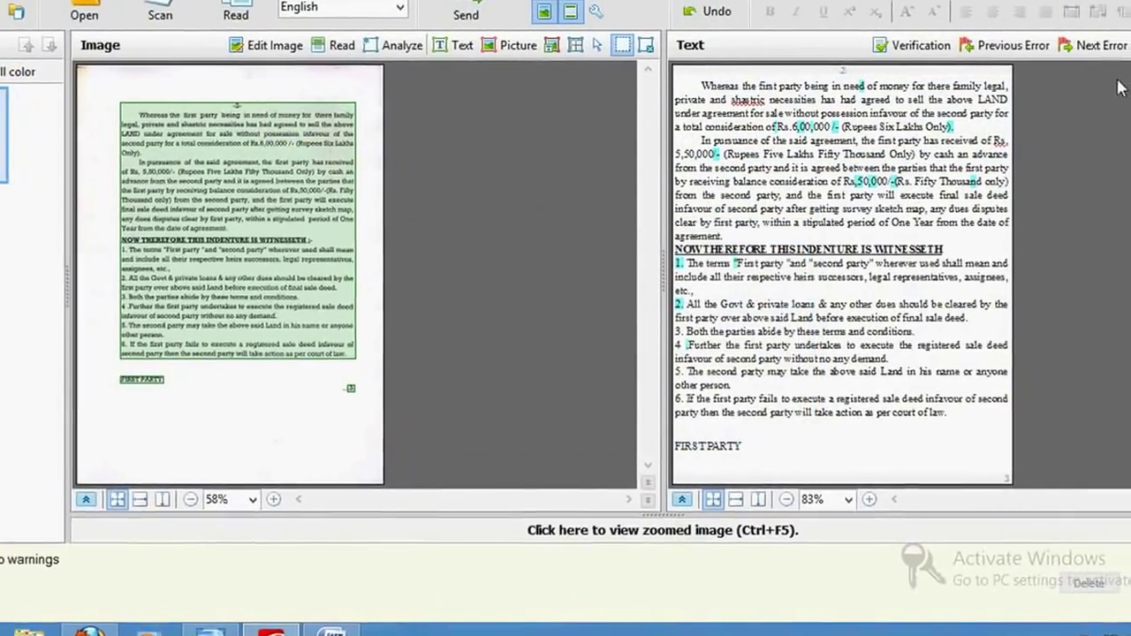
{"action": "key", "text": "alt+F4"}
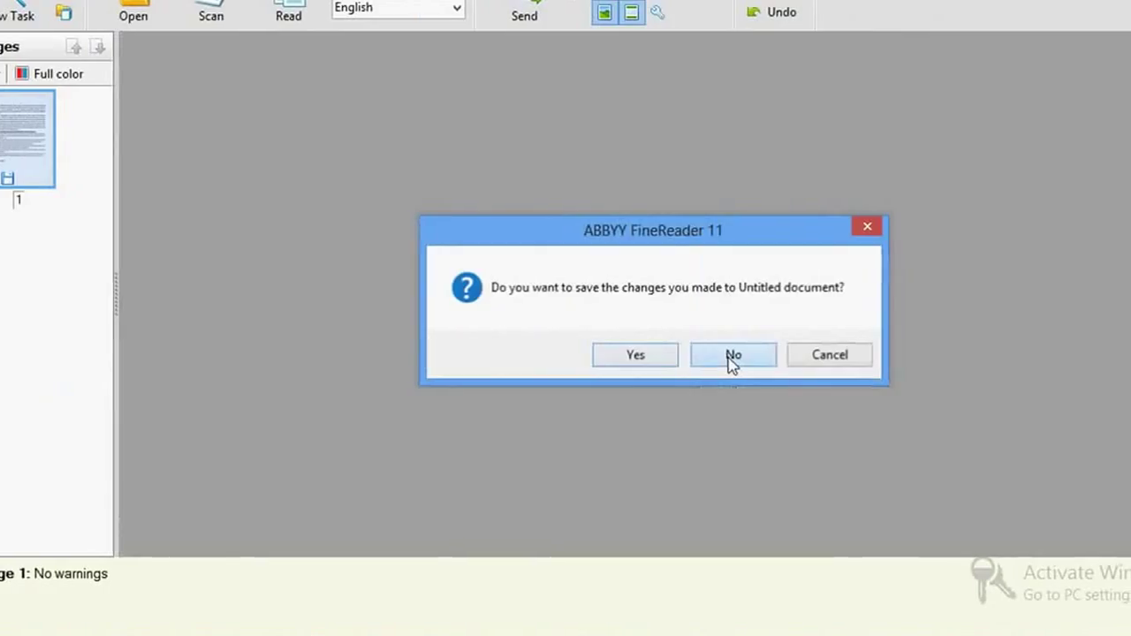
{"action": "left_click", "coordinate": [733, 356]}
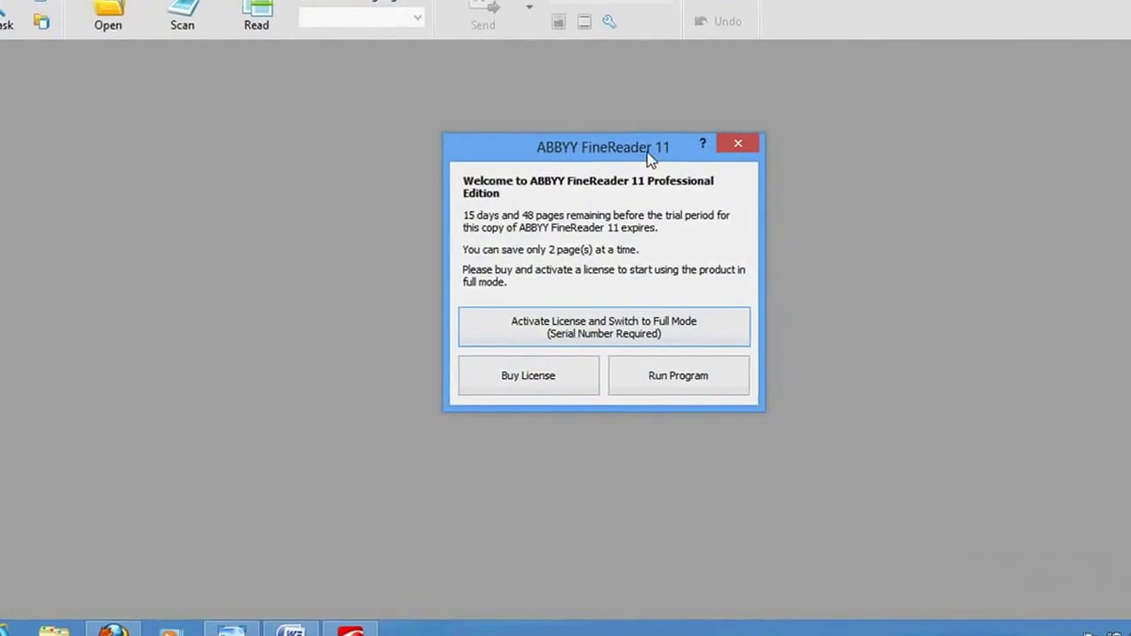
{"action": "left_click", "coordinate": [730, 142]}
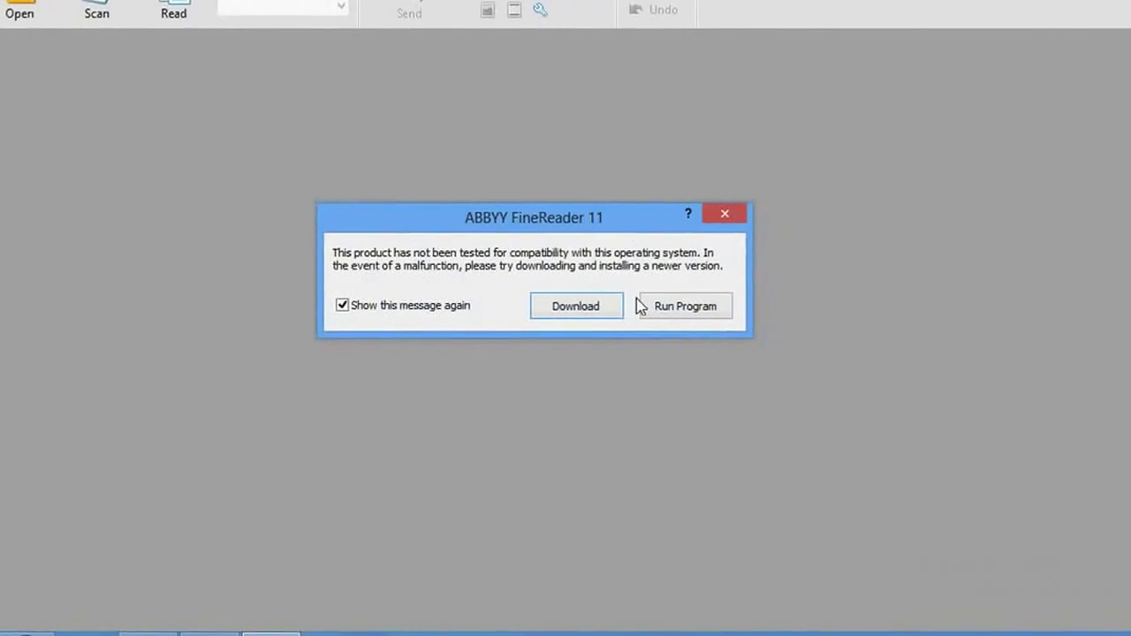
{"action": "left_click", "coordinate": [703, 215]}
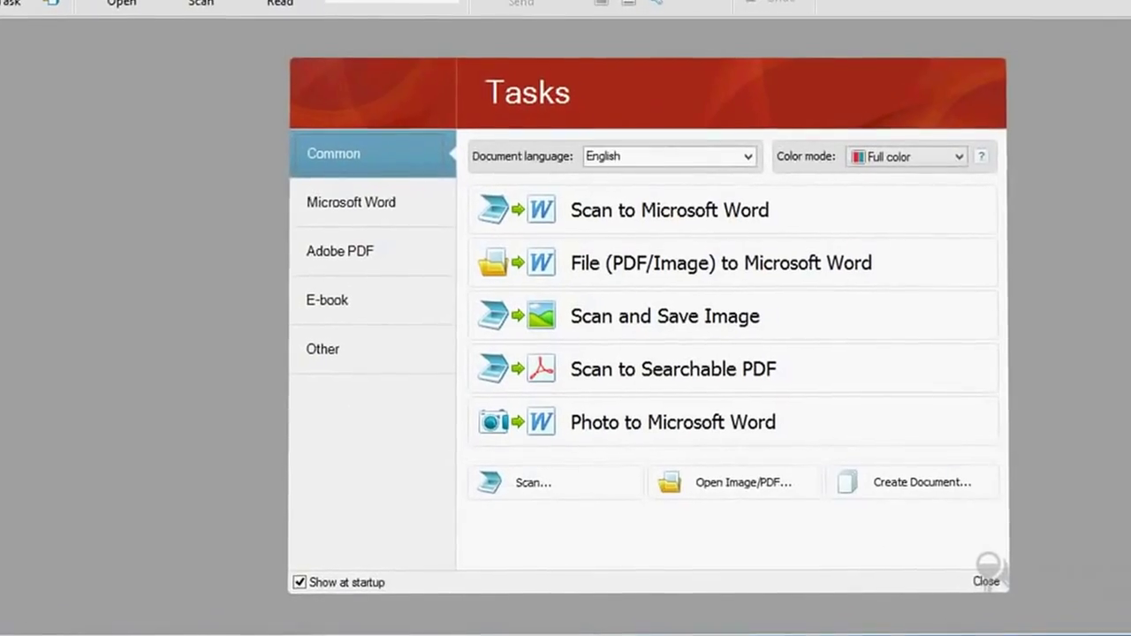